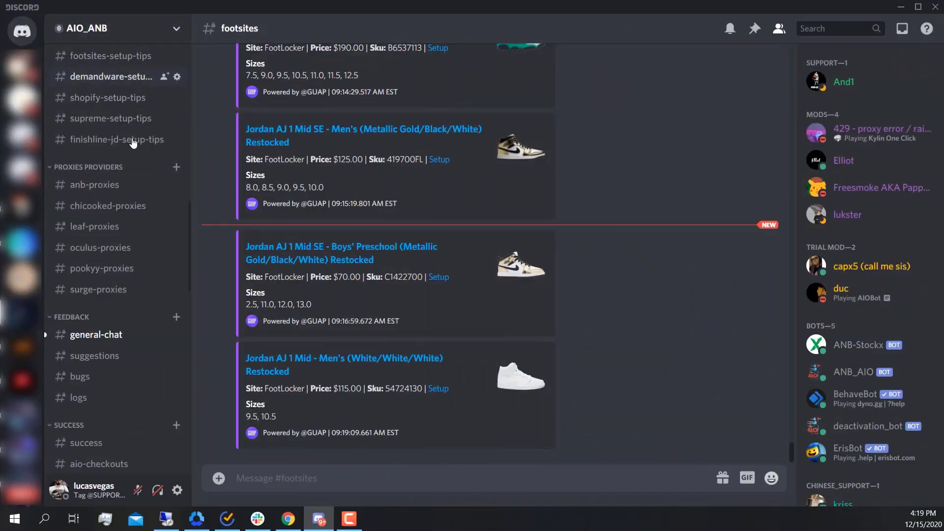
Step: Browse the Discord footsites and footsites-ca channels for restock alerts
{"action": "scroll", "coordinate": [139, 164], "scroll_direction": "down", "scroll_amount": 3}
{"action": "scroll", "coordinate": [141, 163], "scroll_direction": "down", "scroll_amount": 6}
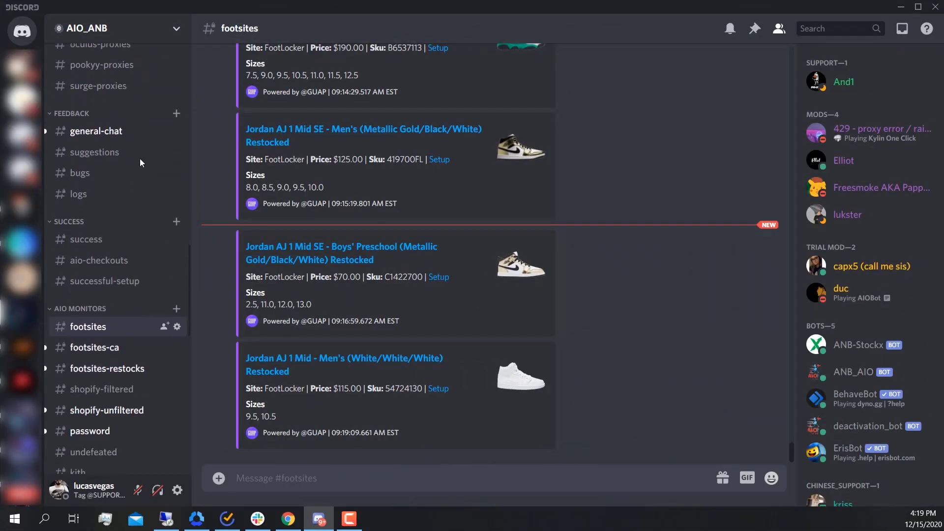
{"action": "scroll", "coordinate": [106, 167], "scroll_direction": "down", "scroll_amount": 2}
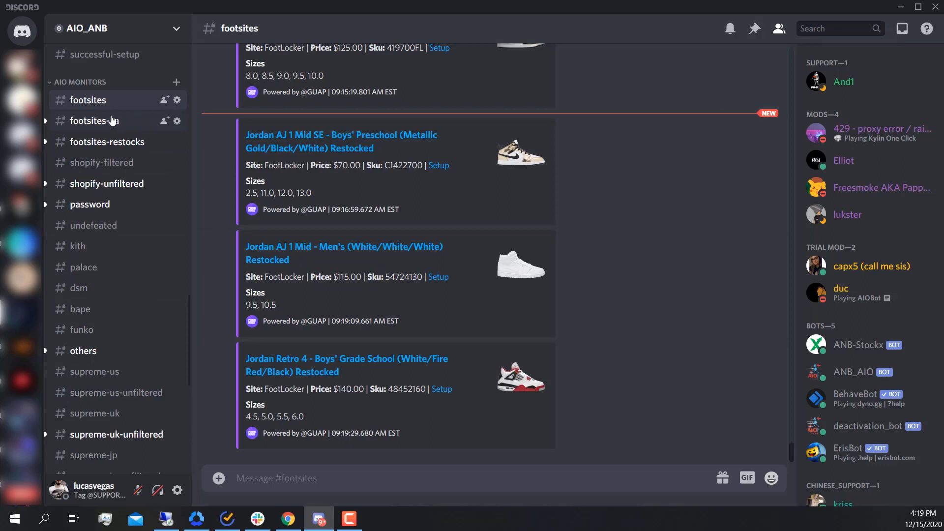
{"action": "scroll", "coordinate": [112, 121], "scroll_direction": "down", "scroll_amount": 2}
{"action": "scroll", "coordinate": [112, 120], "scroll_direction": "up", "scroll_amount": 2}
{"action": "left_click", "coordinate": [116, 127]}
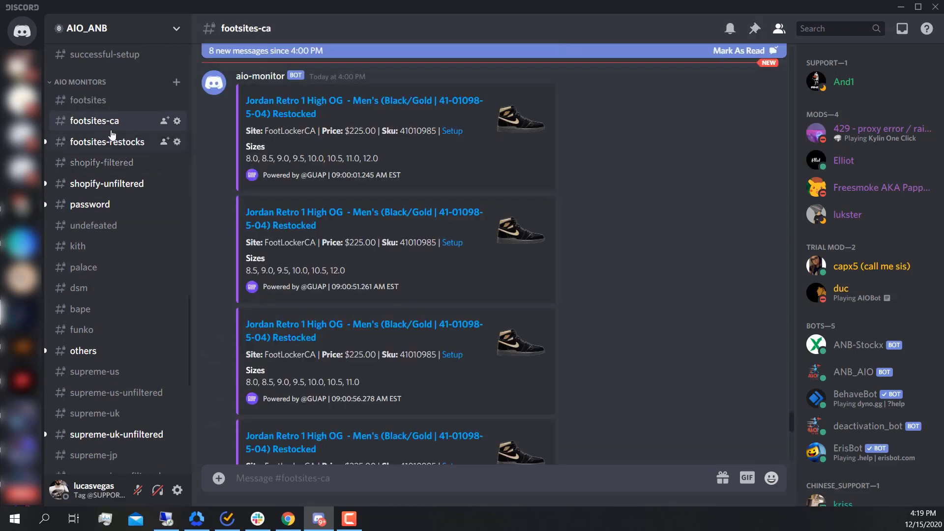
{"action": "left_click", "coordinate": [111, 108]}
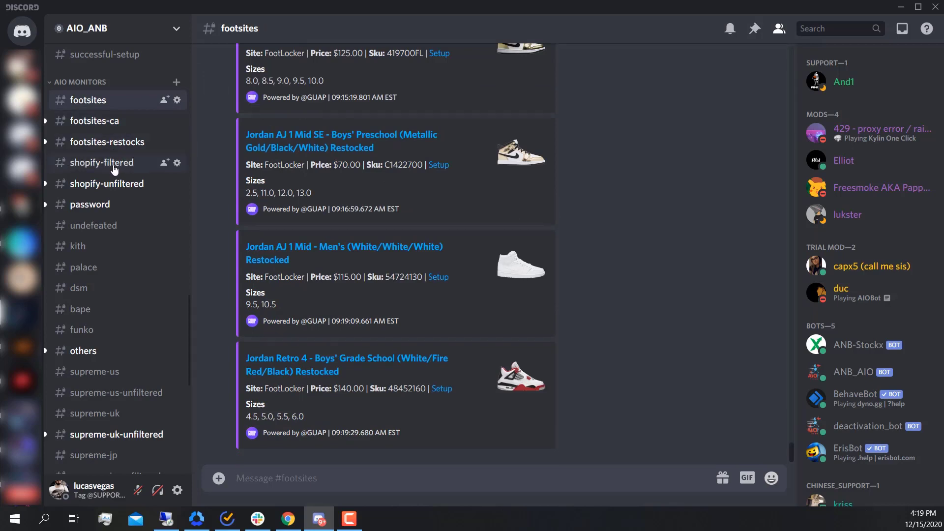
Step: Scroll through the footsites channel, then switch from Discord to AIO Bot V2
{"action": "scroll", "coordinate": [101, 294], "scroll_direction": "down", "scroll_amount": 1}
{"action": "scroll", "coordinate": [101, 294], "scroll_direction": "down", "scroll_amount": 3}
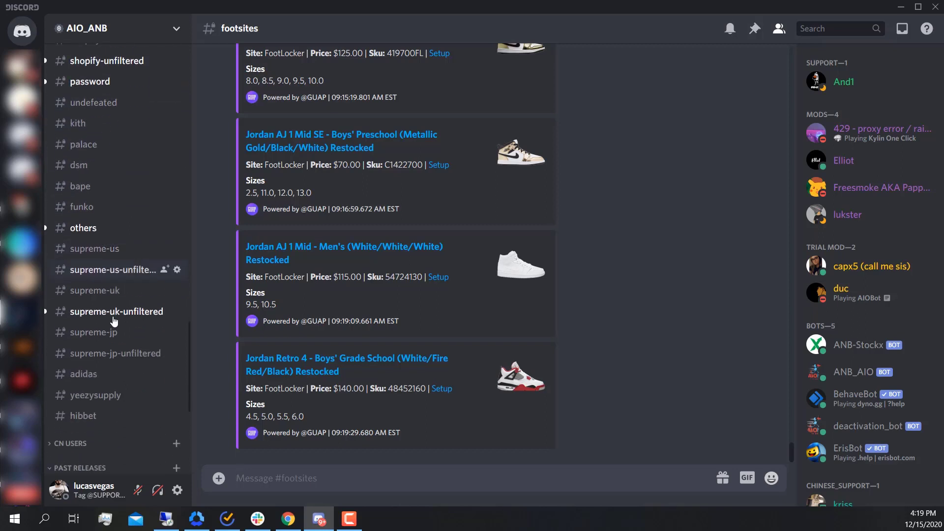
{"action": "scroll", "coordinate": [98, 334], "scroll_direction": "up", "scroll_amount": 5}
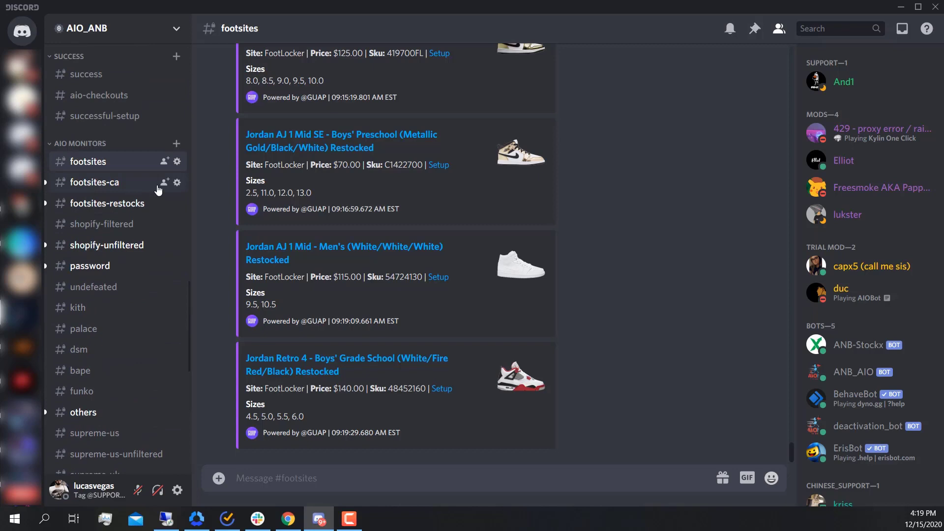
{"action": "key", "text": "alt+Tab"}
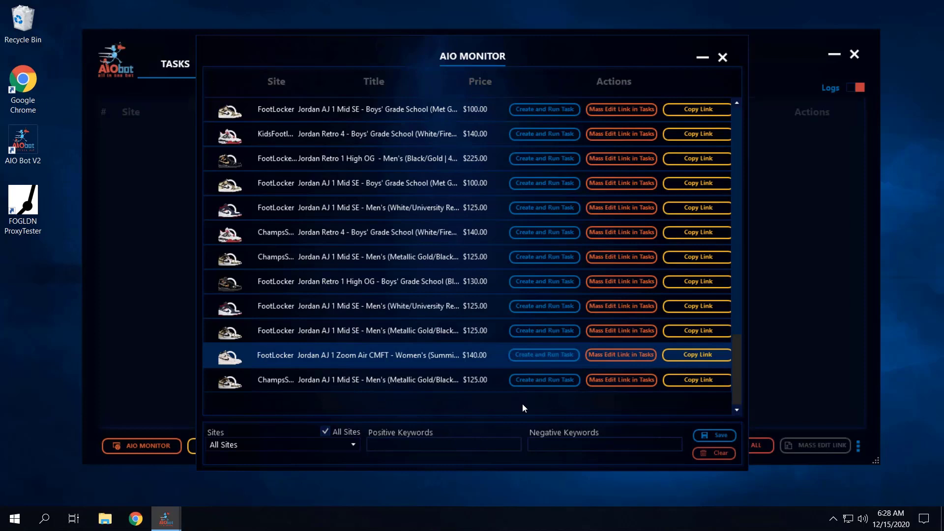
Step: Create an idle random-size Champs Sports task for C1419700 from the AIO Monitor listing
{"action": "left_click", "coordinate": [540, 383]}
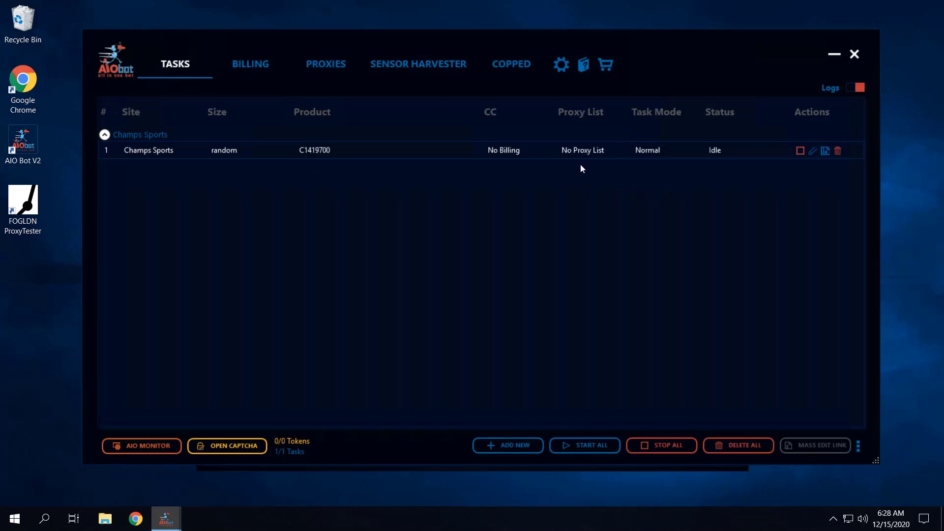
{"action": "left_click", "coordinate": [164, 448]}
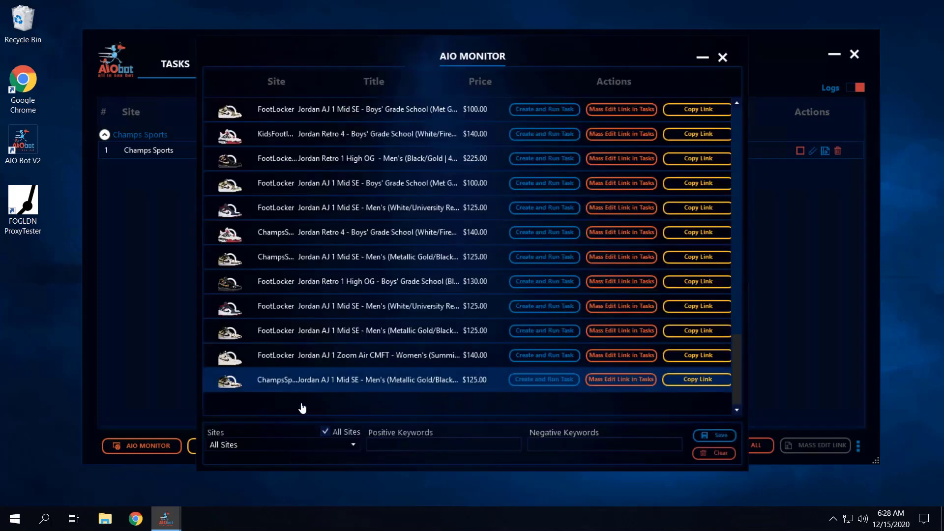
{"action": "left_click", "coordinate": [722, 57]}
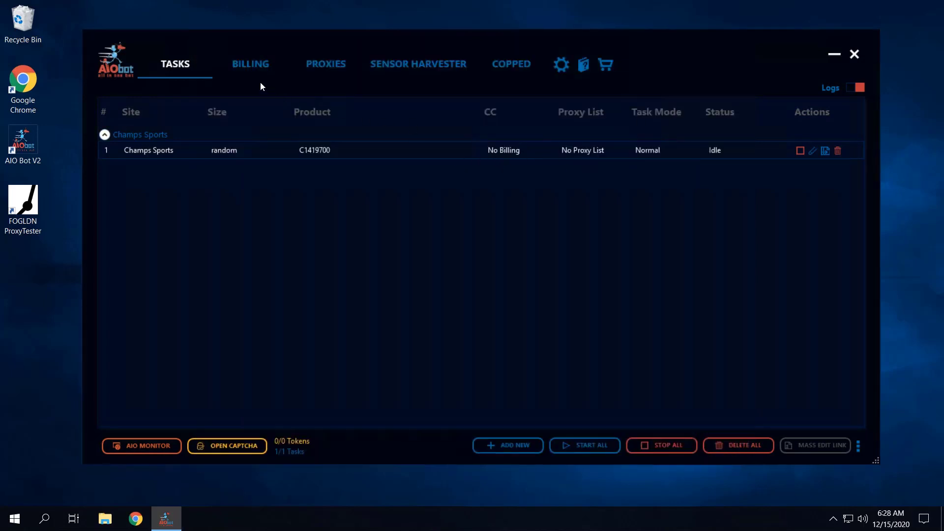
{"action": "left_click", "coordinate": [252, 65]}
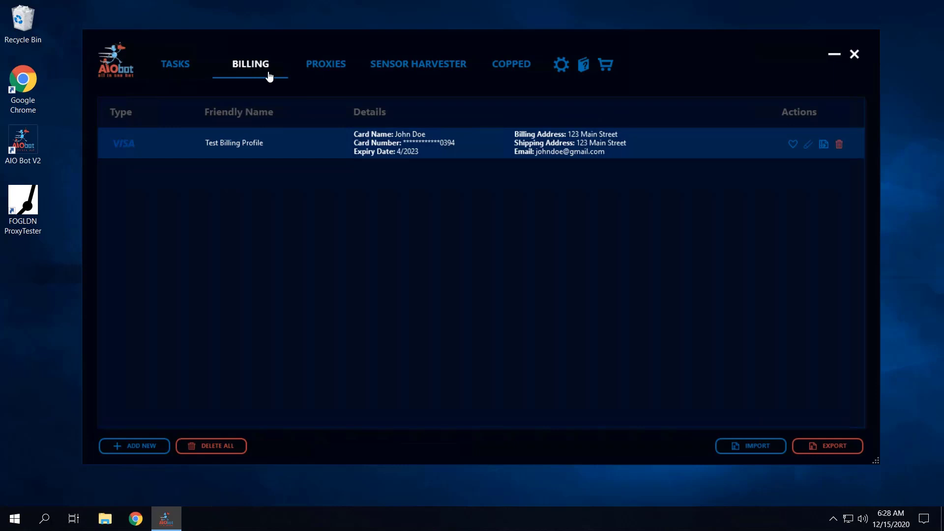
Step: Favourite Test Billing Profile and Test Proxy List, then return to the task list
{"action": "left_click", "coordinate": [793, 145]}
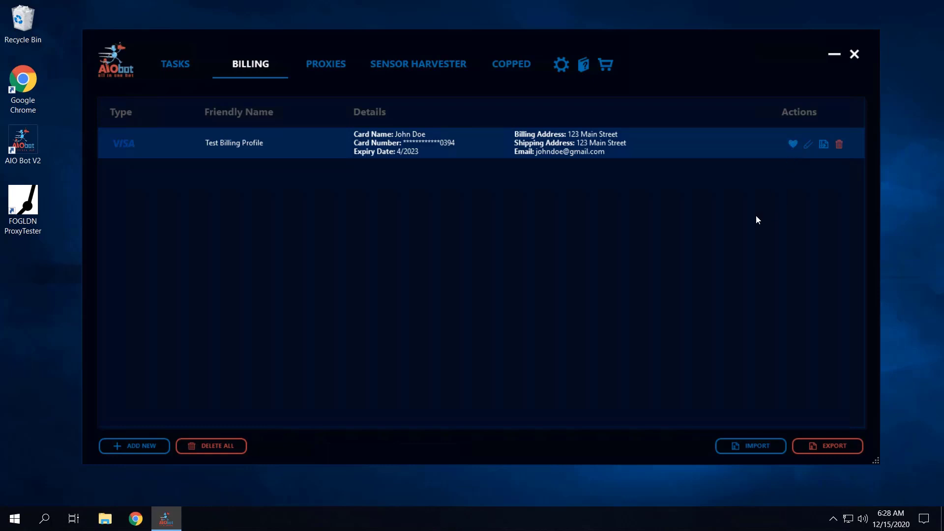
{"action": "left_click", "coordinate": [327, 69]}
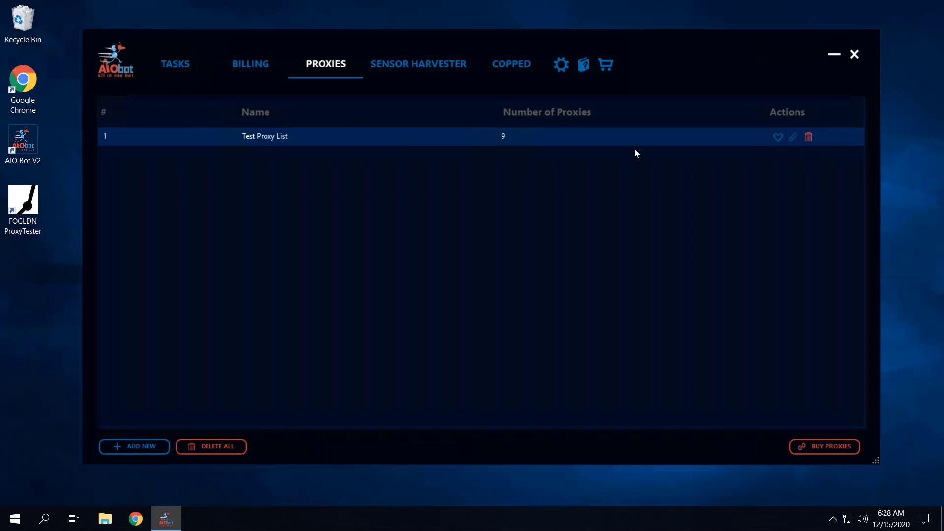
{"action": "left_click", "coordinate": [778, 138]}
{"action": "left_click", "coordinate": [180, 69]}
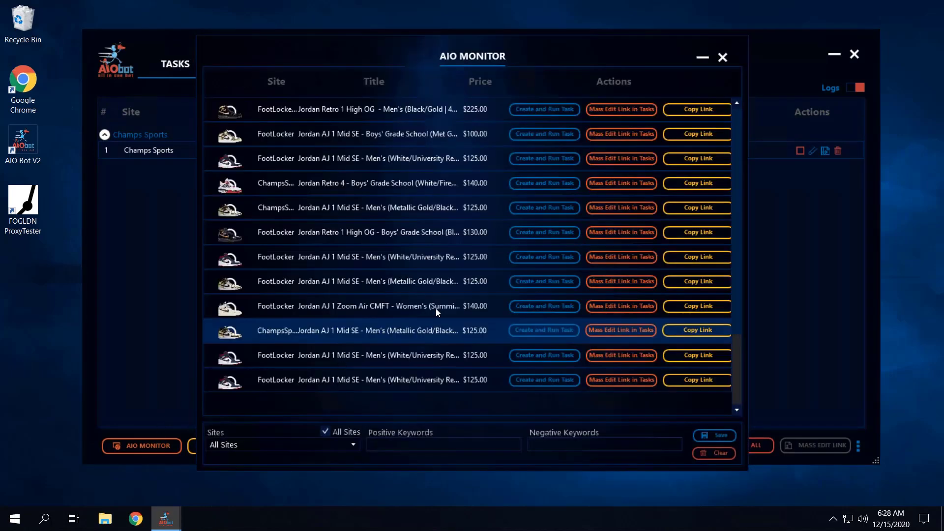
Step: Add a Foot Locker task for 52542104 and stop the Champs Sports and Foot Locker tasks
{"action": "left_click", "coordinate": [547, 388]}
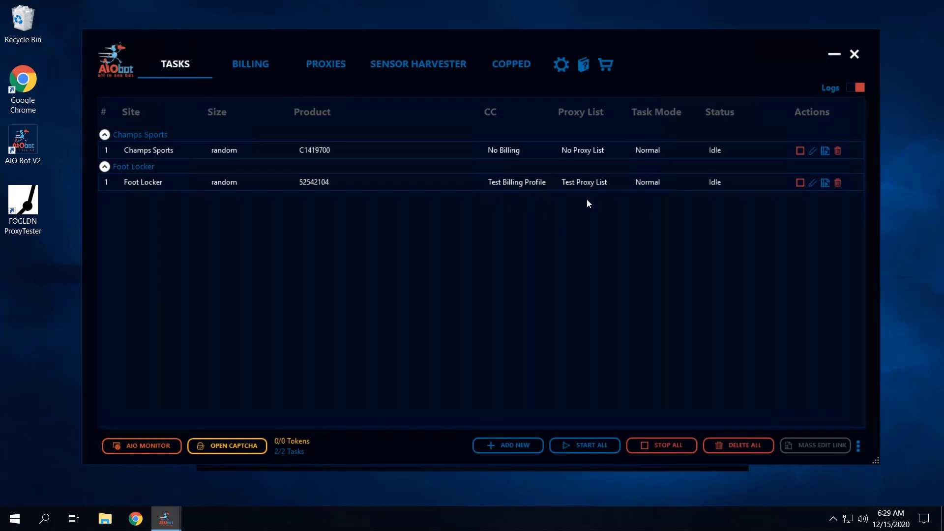
{"action": "left_click", "coordinate": [801, 155]}
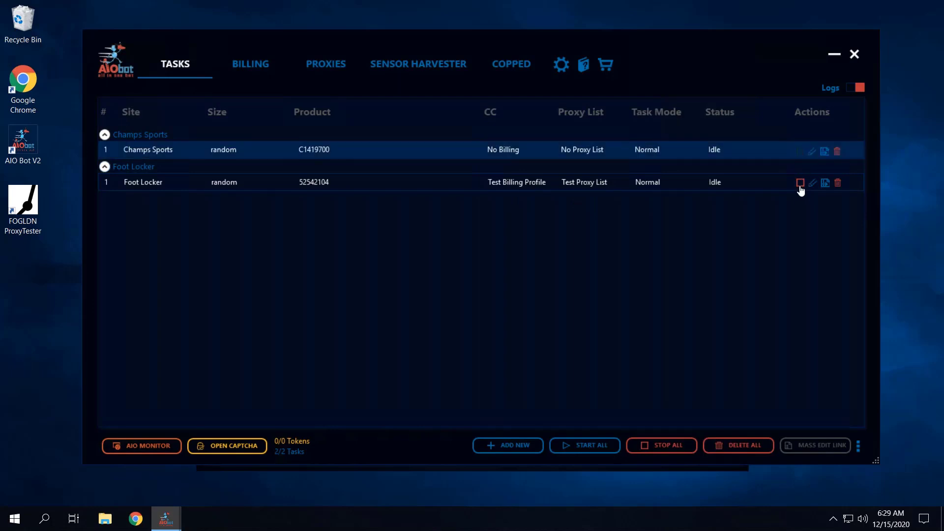
{"action": "left_click", "coordinate": [800, 184]}
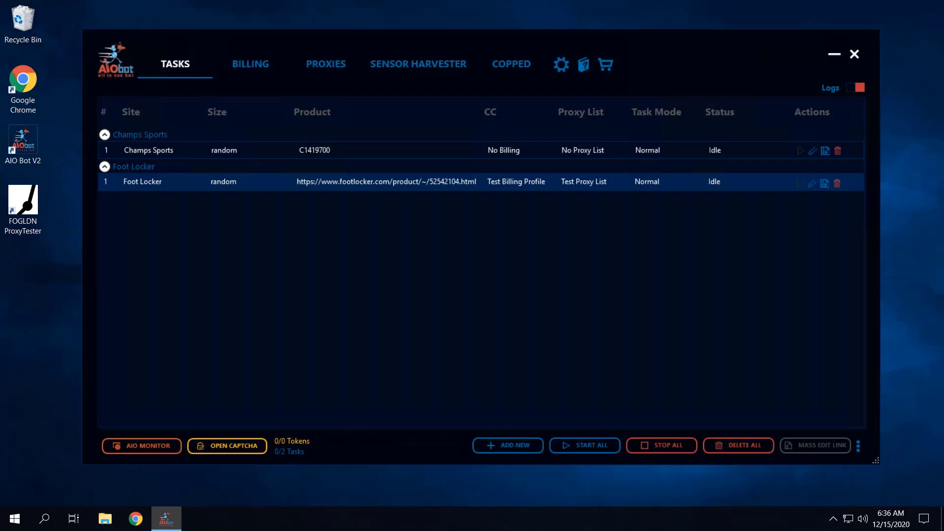
{"action": "left_click", "coordinate": [148, 446]}
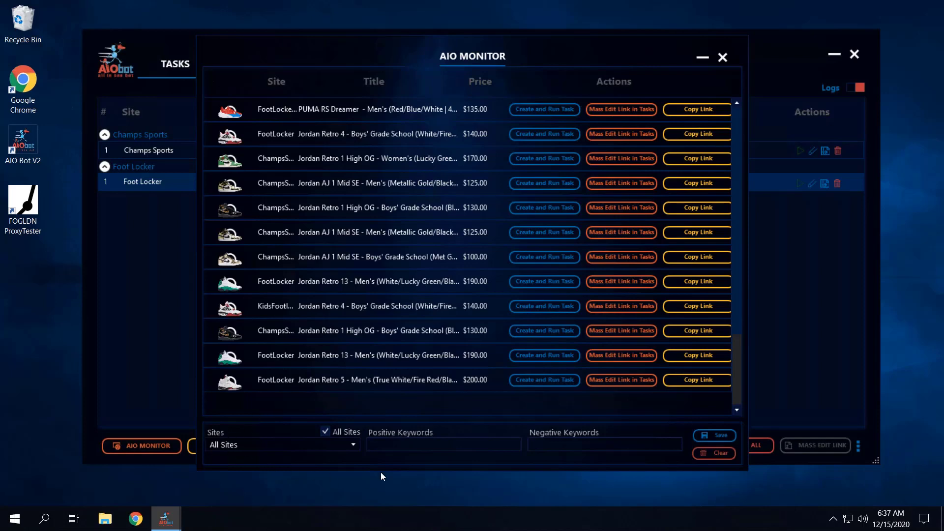
{"action": "left_click", "coordinate": [408, 444]}
{"action": "left_click", "coordinate": [722, 59]}
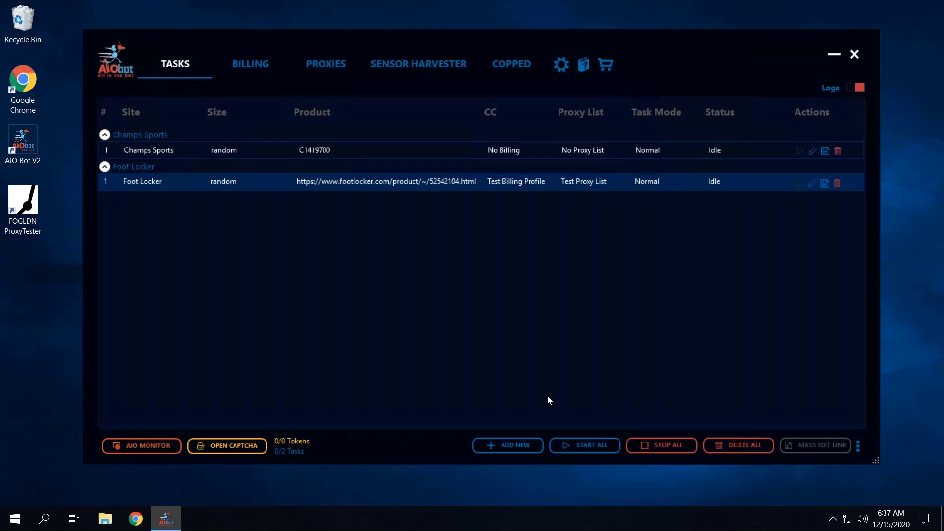
Step: Start a new monitor task with site type Supreme and region Supreme US
{"action": "left_click", "coordinate": [497, 451]}
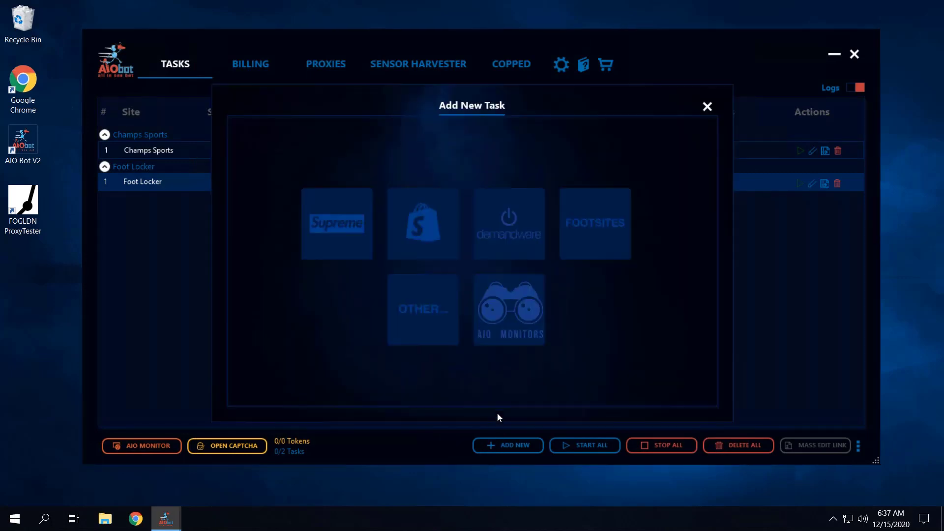
{"action": "left_click", "coordinate": [517, 333]}
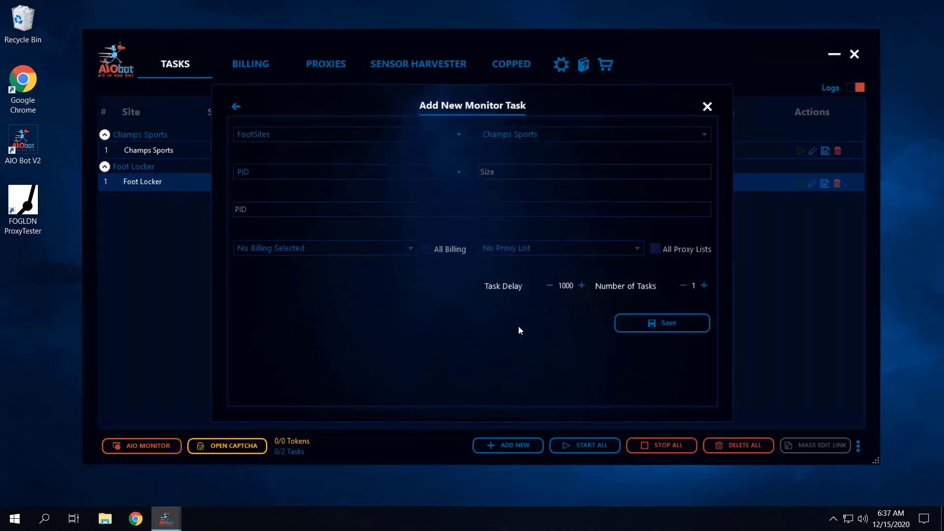
{"action": "left_click", "coordinate": [319, 130]}
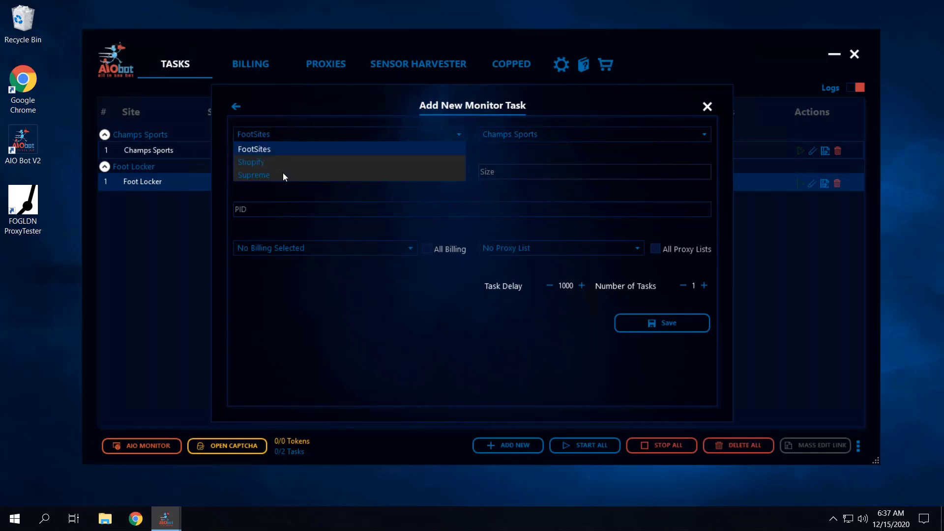
{"action": "left_click", "coordinate": [305, 116]}
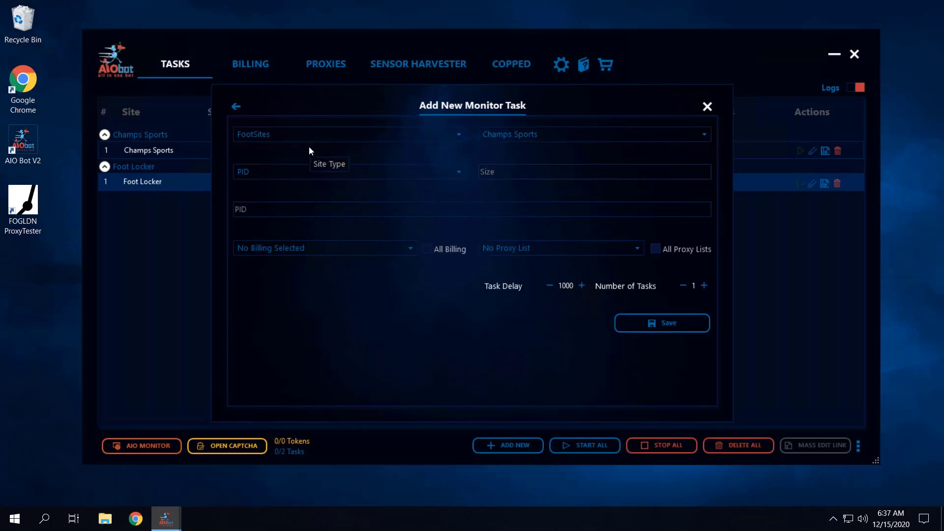
{"action": "left_click", "coordinate": [307, 138]}
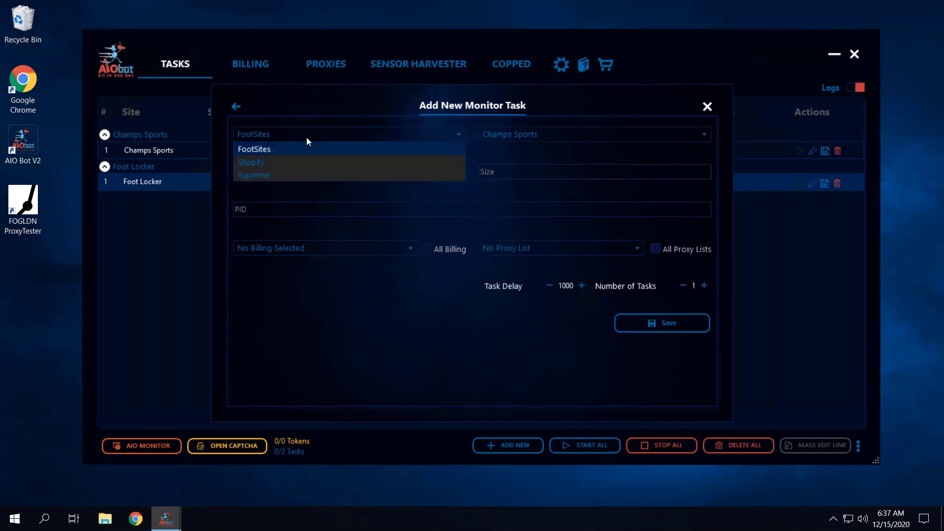
{"action": "left_click", "coordinate": [286, 174]}
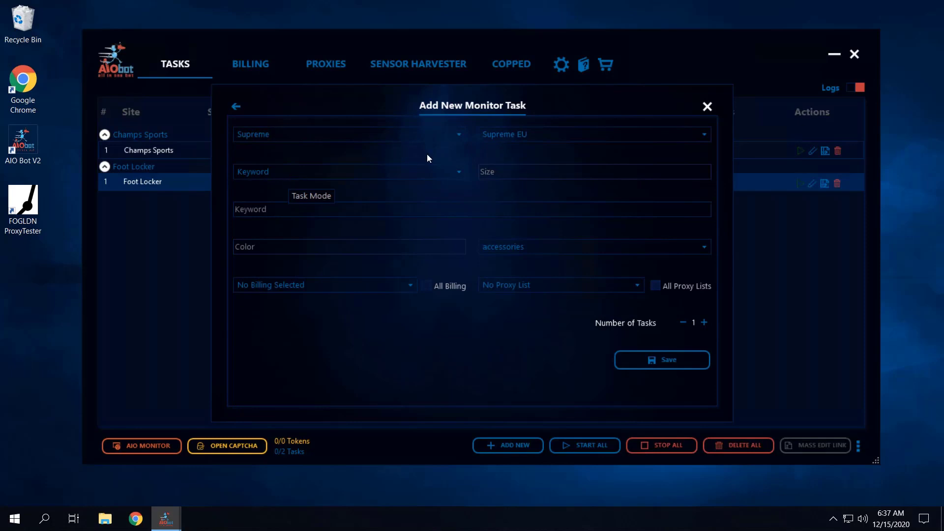
{"action": "left_click", "coordinate": [504, 135]}
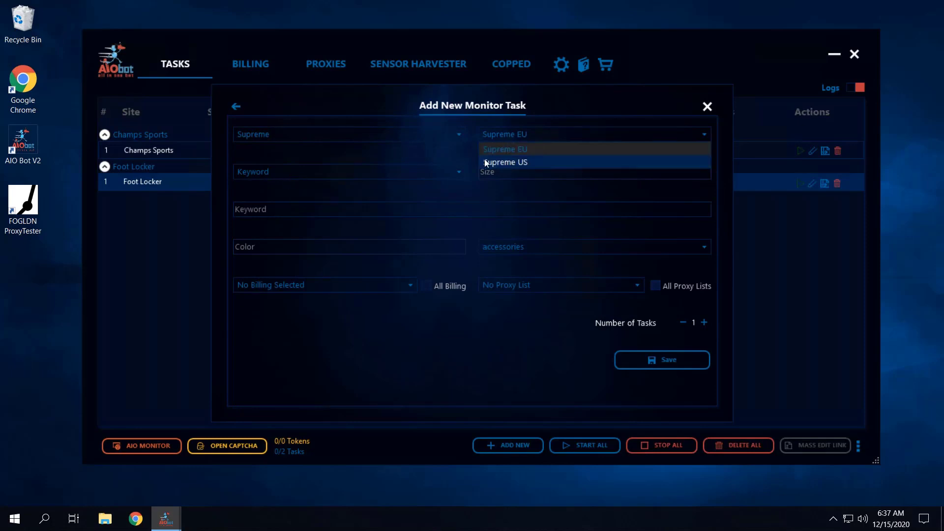
{"action": "left_click", "coordinate": [503, 162]}
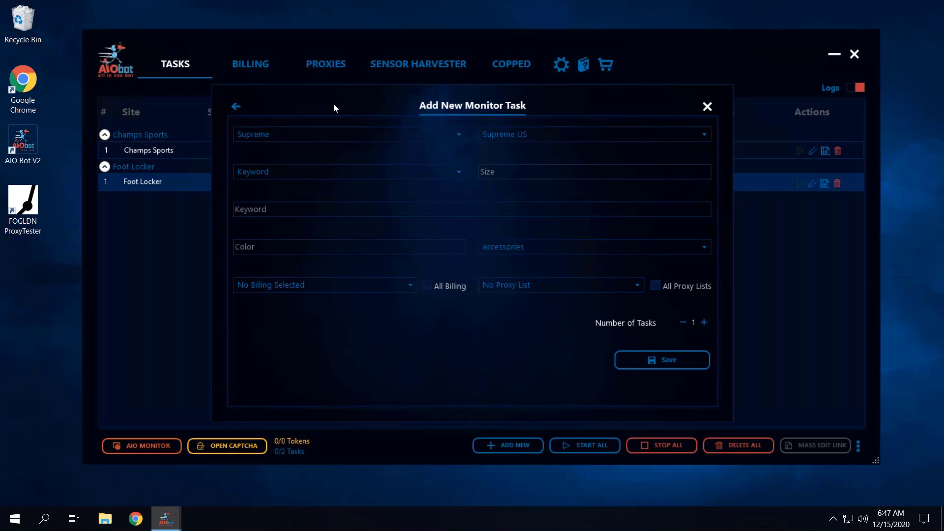
Step: Set size random, keywords cross&box&logo, colour random and category sweatshirts
{"action": "left_click", "coordinate": [514, 172]}
{"action": "type", "text": "random"}
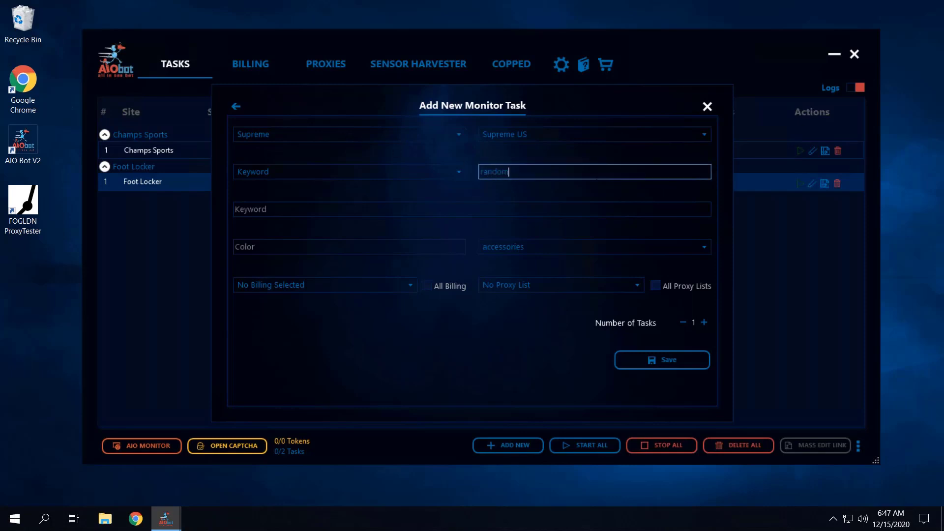
{"action": "left_click", "coordinate": [305, 208]}
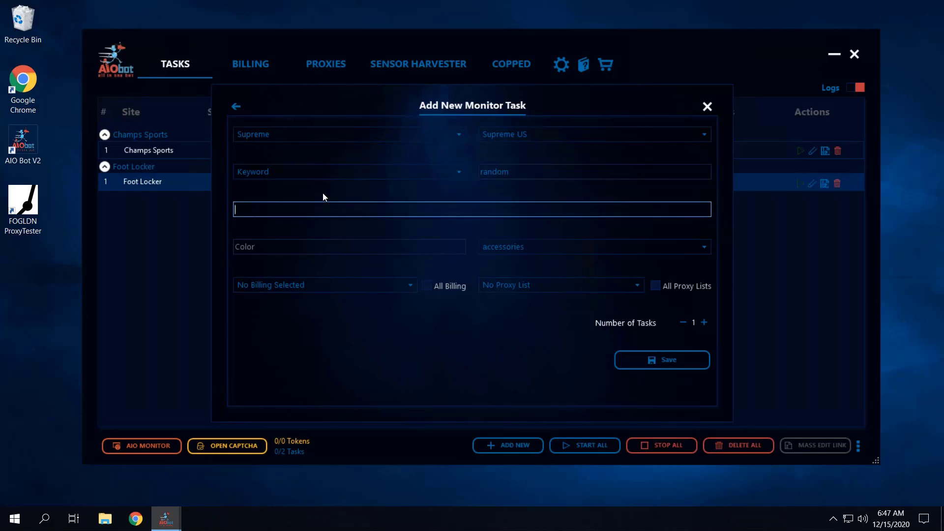
{"action": "type", "text": "cross&box&logo"}
{"action": "left_click", "coordinate": [287, 251]}
{"action": "type", "text": "random"}
{"action": "left_click", "coordinate": [501, 245]}
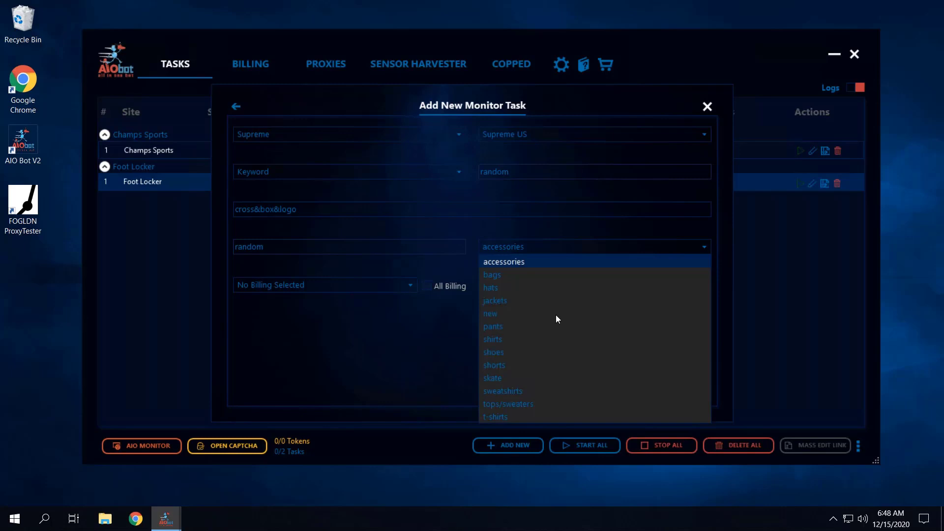
{"action": "left_click", "coordinate": [526, 392]}
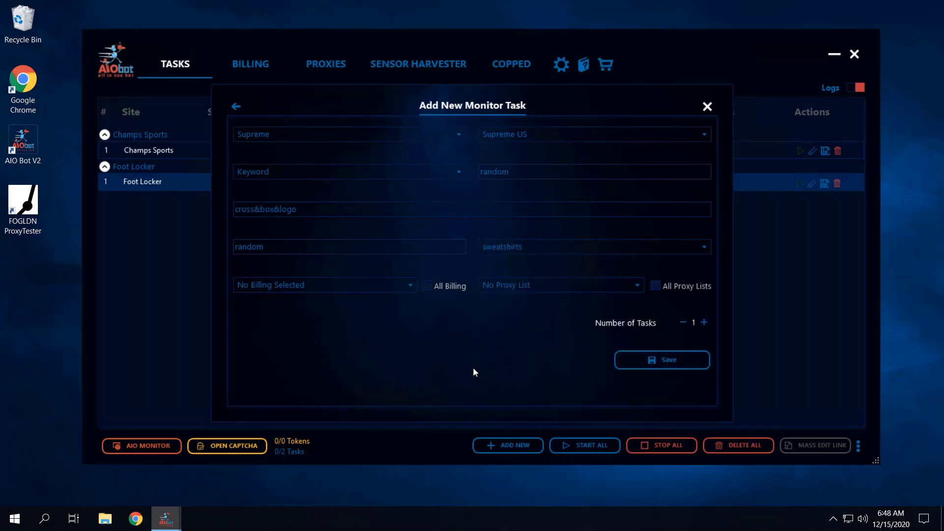
Step: Assign Test Billing Profile and Test Proxy List to the monitor task
{"action": "left_click", "coordinate": [402, 290]}
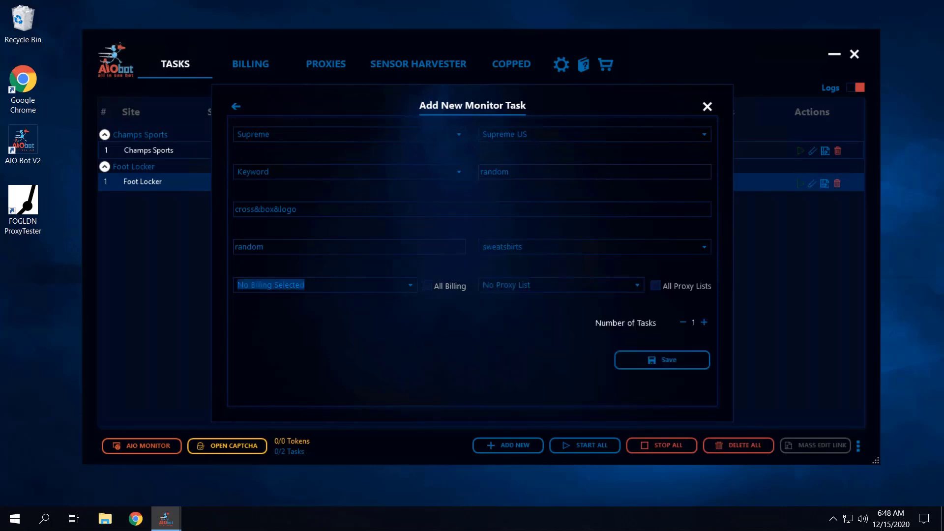
{"action": "left_click", "coordinate": [411, 285]}
{"action": "left_click", "coordinate": [243, 317]}
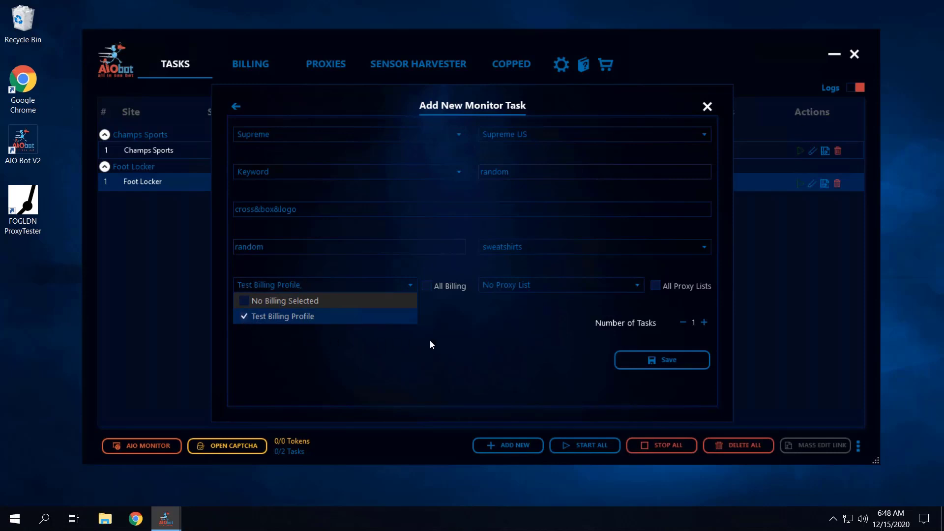
{"action": "left_click", "coordinate": [523, 300]}
{"action": "left_click", "coordinate": [618, 290]}
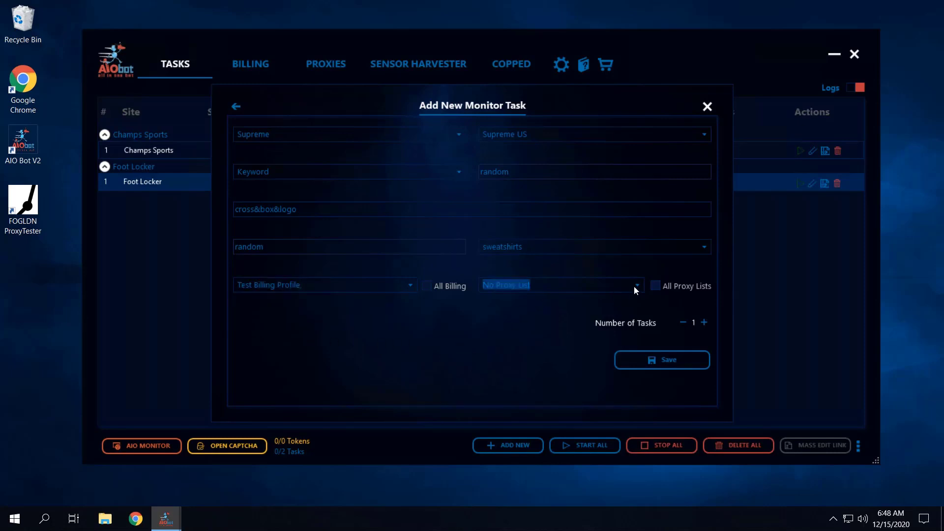
{"action": "left_click", "coordinate": [635, 285]}
{"action": "left_click", "coordinate": [487, 316]}
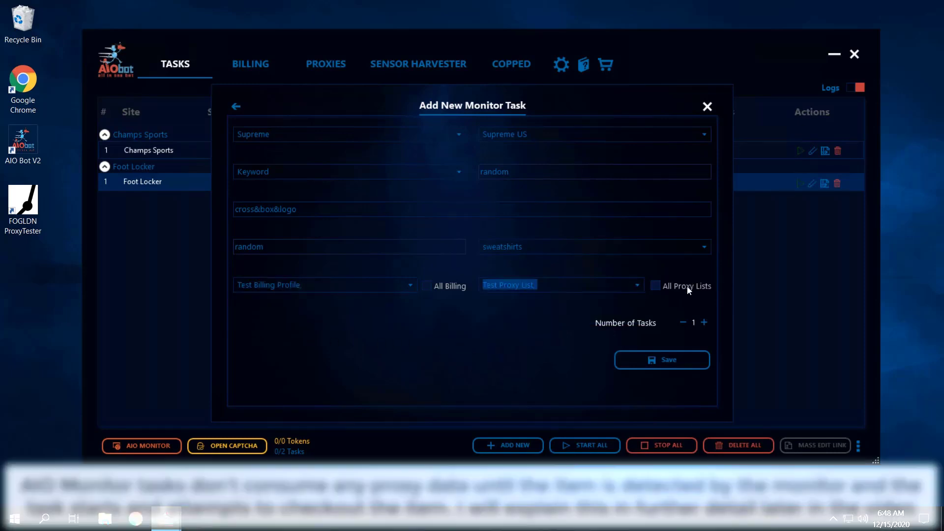
Step: Raise Number of Tasks to 5 and save the Supreme US monitor
{"action": "left_click", "coordinate": [704, 323]}
{"action": "left_click", "coordinate": [704, 322]}
{"action": "left_click", "coordinate": [704, 323]}
{"action": "left_click", "coordinate": [704, 322]}
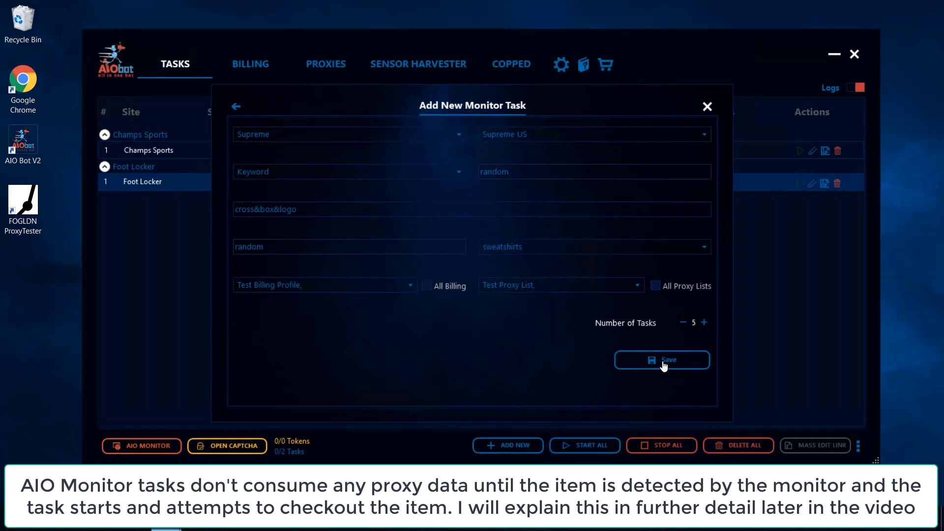
{"action": "left_click", "coordinate": [663, 365]}
{"action": "left_click", "coordinate": [706, 111]}
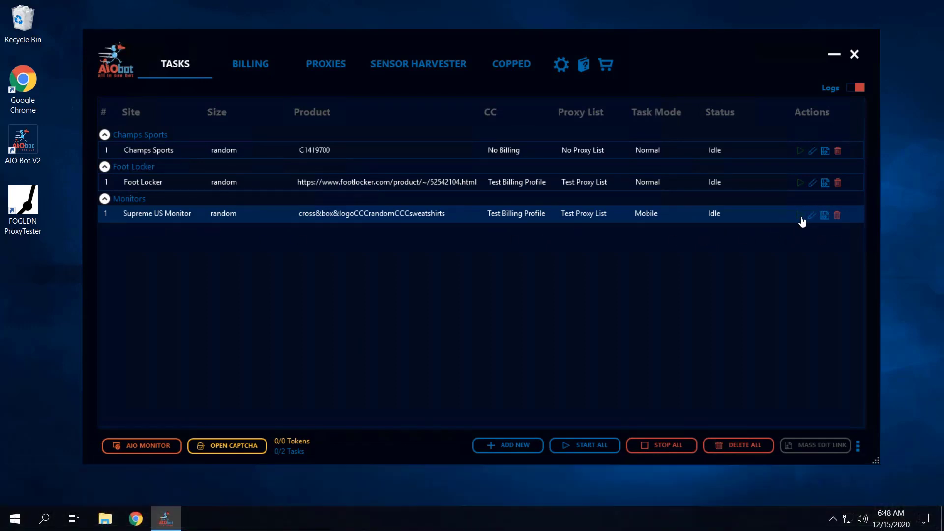
Step: Start the Supreme US Monitor task from its Actions play icon
{"action": "left_click", "coordinate": [800, 216]}
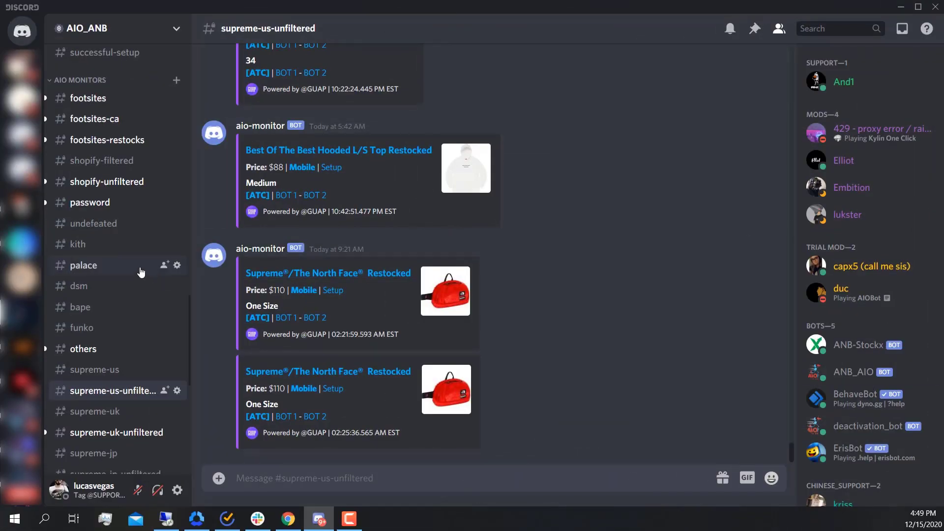
{"action": "scroll", "coordinate": [141, 271], "scroll_direction": "down", "scroll_amount": 3}
{"action": "scroll", "coordinate": [112, 270], "scroll_direction": "up", "scroll_amount": 5}
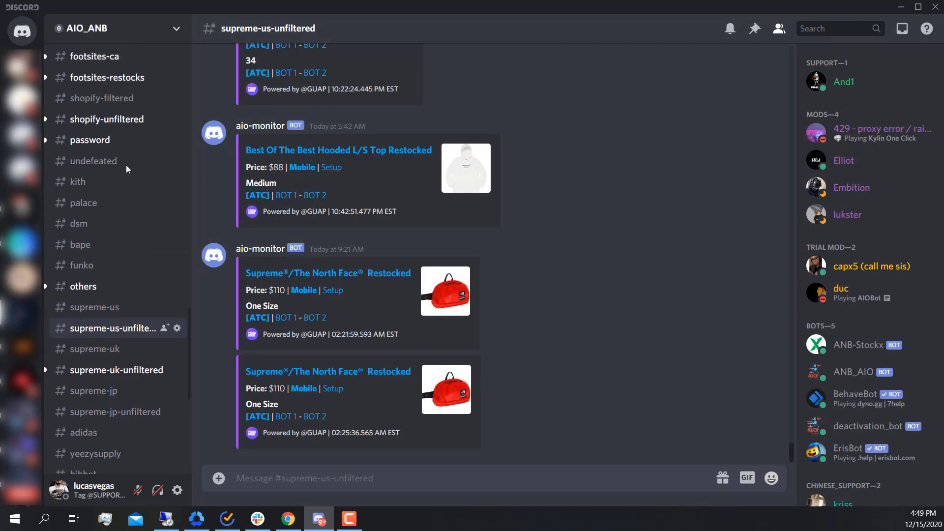
{"action": "scroll", "coordinate": [113, 310], "scroll_direction": "down", "scroll_amount": 2}
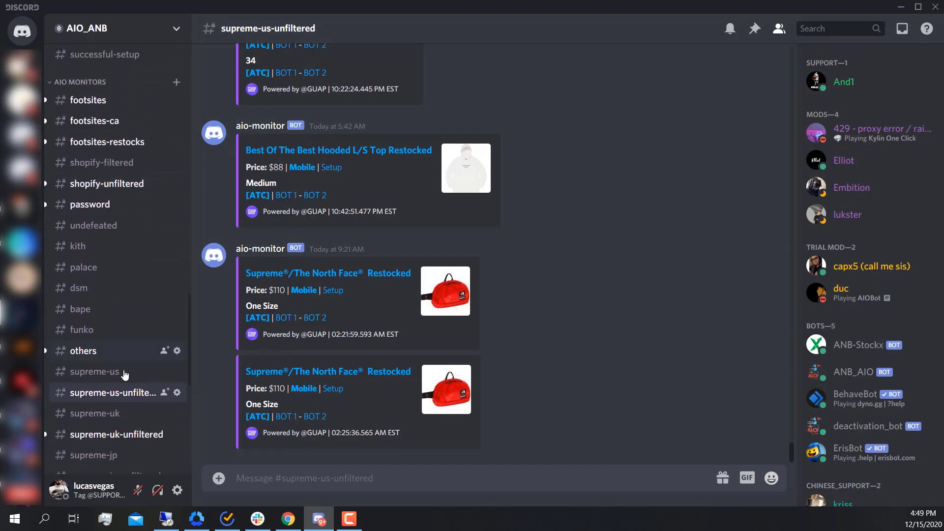
{"action": "scroll", "coordinate": [462, 294], "scroll_direction": "up", "scroll_amount": 2}
{"action": "scroll", "coordinate": [462, 295], "scroll_direction": "up", "scroll_amount": 15}
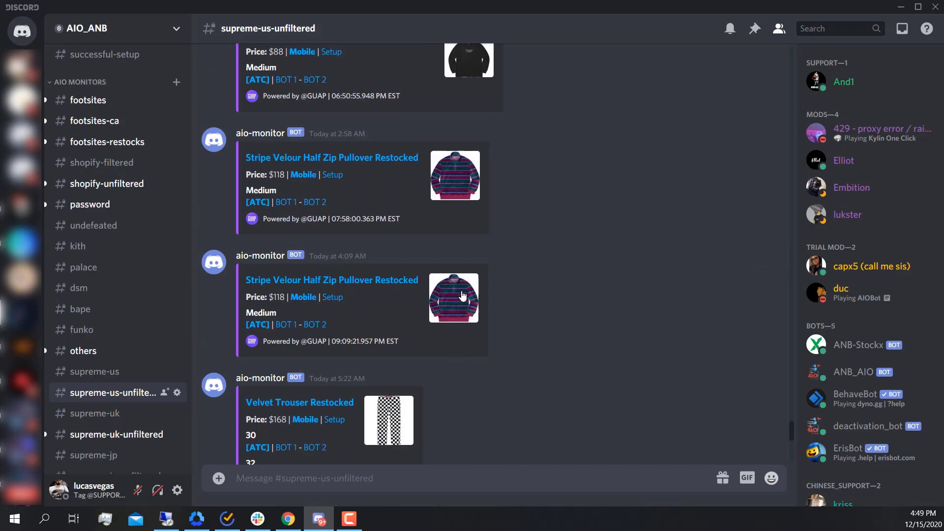
{"action": "scroll", "coordinate": [462, 295], "scroll_direction": "up", "scroll_amount": 10}
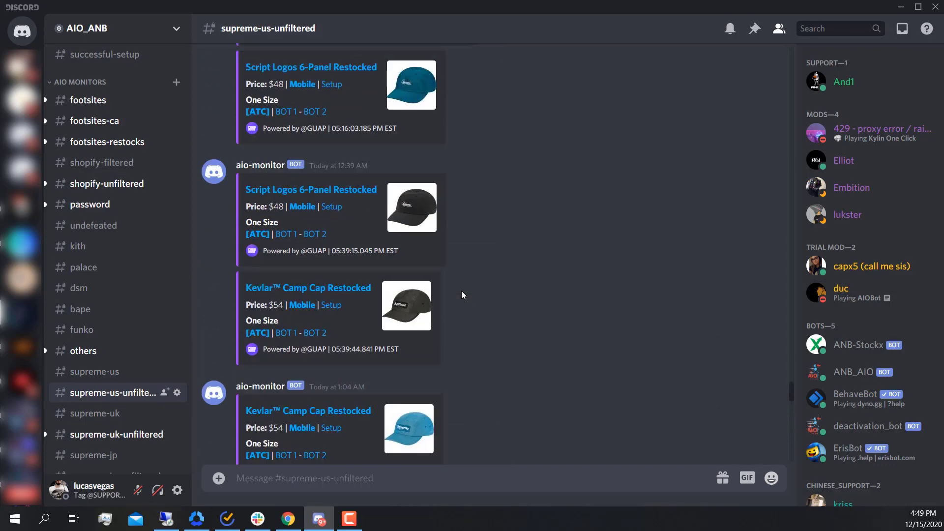
{"action": "scroll", "coordinate": [462, 295], "scroll_direction": "down", "scroll_amount": 1}
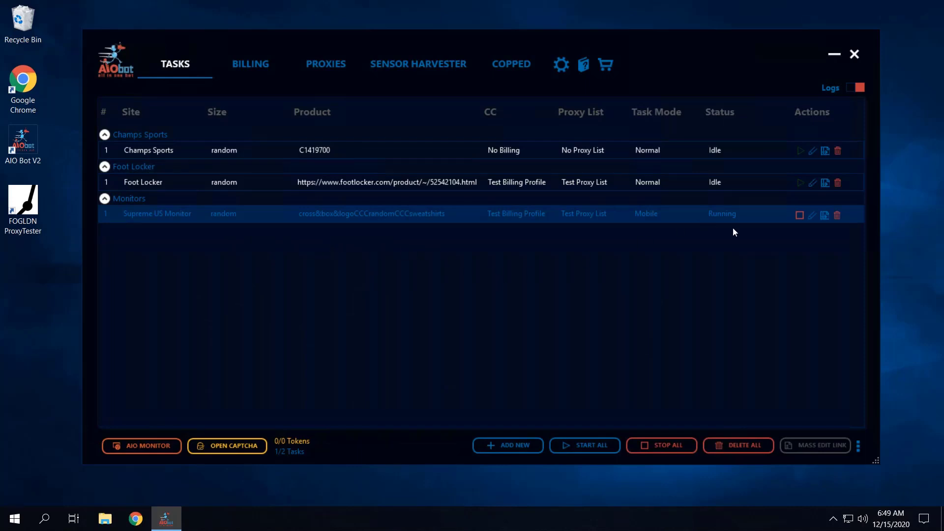
Step: Stop the running Supreme US monitor and open it for editing
{"action": "left_click", "coordinate": [812, 217]}
{"action": "left_click", "coordinate": [463, 289]}
{"action": "left_click", "coordinate": [799, 215]}
{"action": "left_click", "coordinate": [812, 216]}
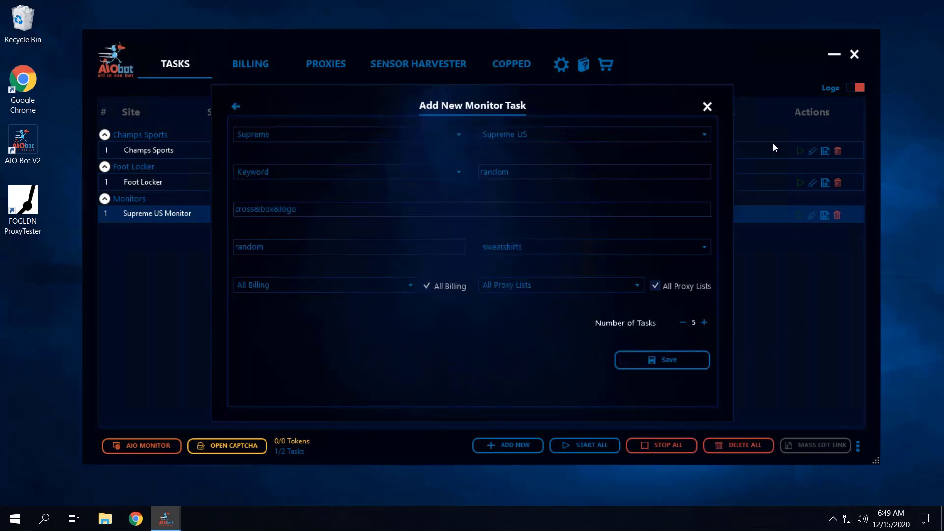
Step: Switch the monitor site to FootSites and clear the cross&box&logo keywords
{"action": "left_click", "coordinate": [340, 135]}
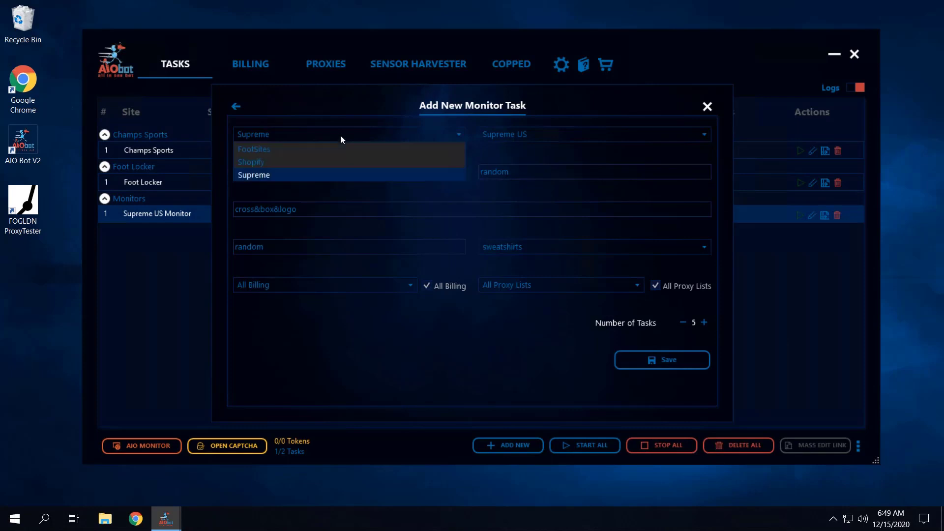
{"action": "left_click", "coordinate": [285, 150]}
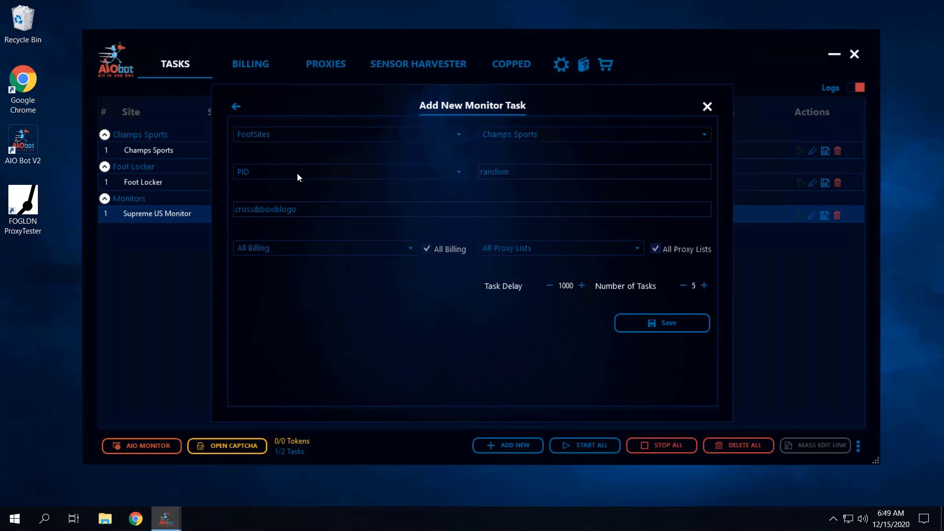
{"action": "left_click", "coordinate": [308, 208]}
{"action": "left_click_drag", "start_coordinate": [308, 208], "coordinate": [197, 200]}
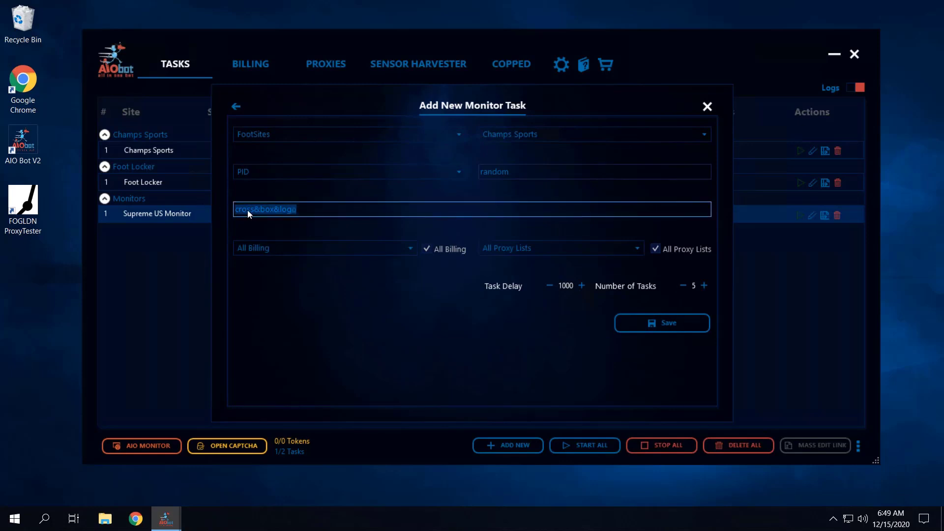
{"action": "key", "text": "BackSpace"}
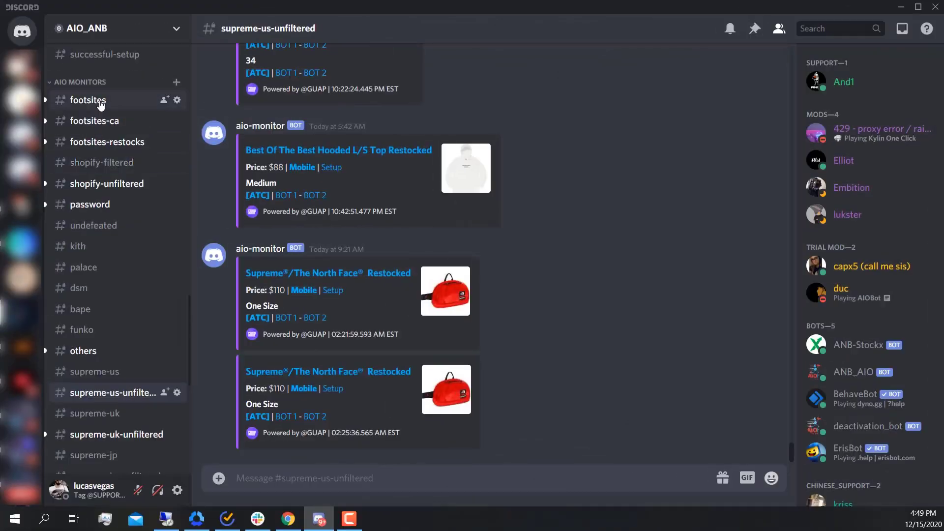
Step: Paste Sku C1422700 from the footsites restock alert into the product field
{"action": "left_click", "coordinate": [99, 104]}
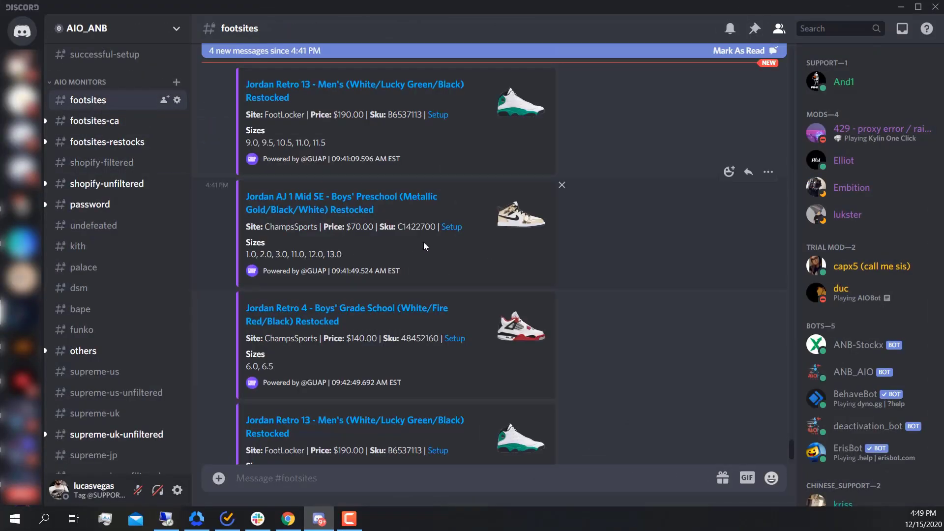
{"action": "left_click_drag", "start_coordinate": [400, 226], "coordinate": [436, 226]}
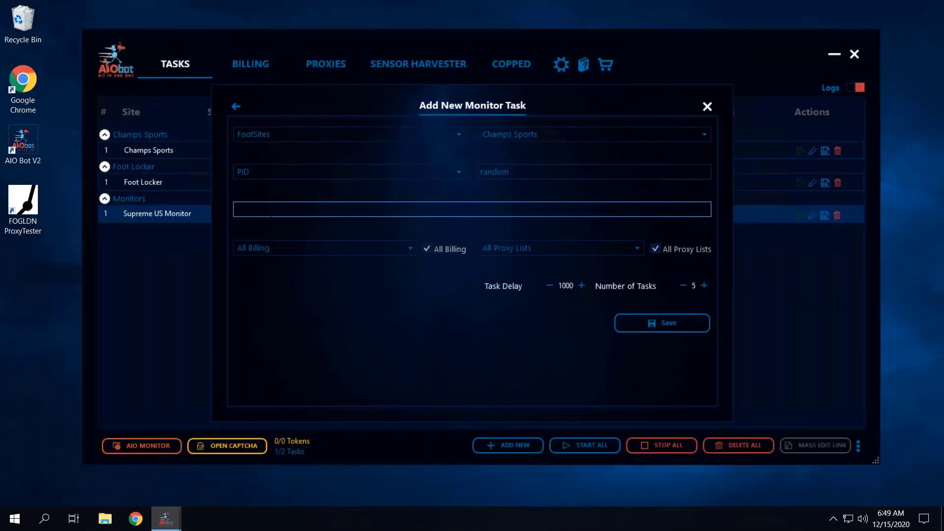
{"action": "type", "text": "C1422700"}
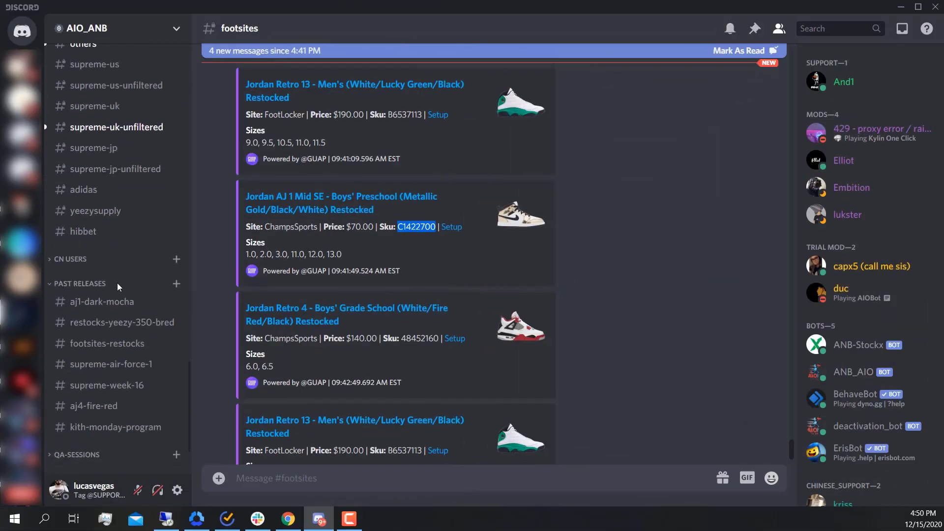
Step: Replace the product value with Footlocker men's SKU CP9652FL from #restocks-yeezy-350-bred
{"action": "scroll", "coordinate": [117, 283], "scroll_direction": "down", "scroll_amount": 3}
{"action": "left_click", "coordinate": [112, 229]}
{"action": "scroll", "coordinate": [511, 250], "scroll_direction": "up", "scroll_amount": 10}
{"action": "scroll", "coordinate": [308, 269], "scroll_direction": "down", "scroll_amount": 3}
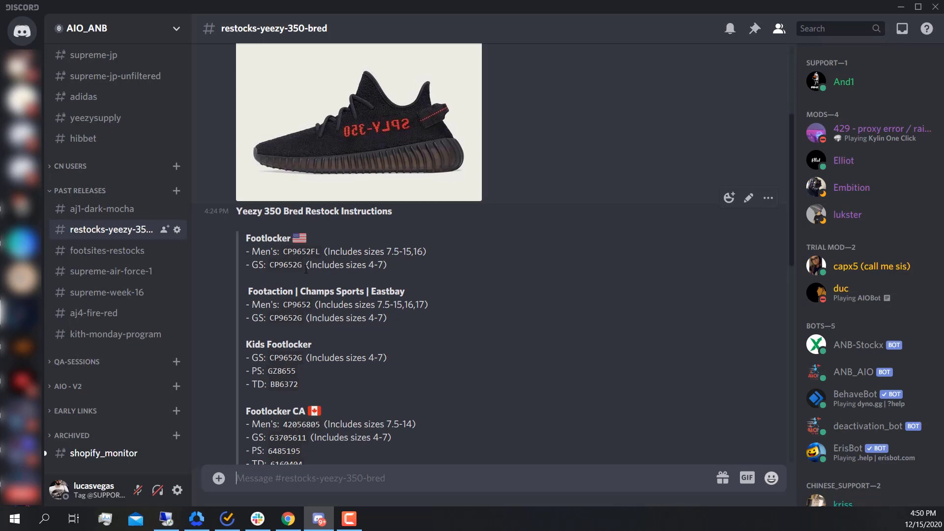
{"action": "left_click_drag", "start_coordinate": [284, 251], "coordinate": [320, 252]}
{"action": "key", "text": "ctrl+c"}
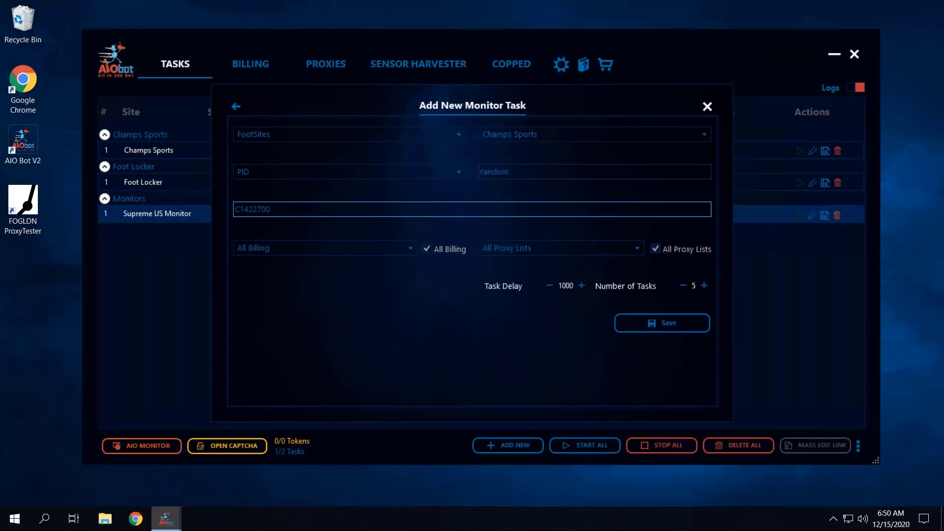
{"action": "key", "text": "ctrl+a"}
{"action": "key", "text": "ctrl+v"}
Step: Set the store to Foot Locker and task delay to 5000, then save the monitor
{"action": "left_click", "coordinate": [546, 137]}
{"action": "left_click", "coordinate": [524, 187]}
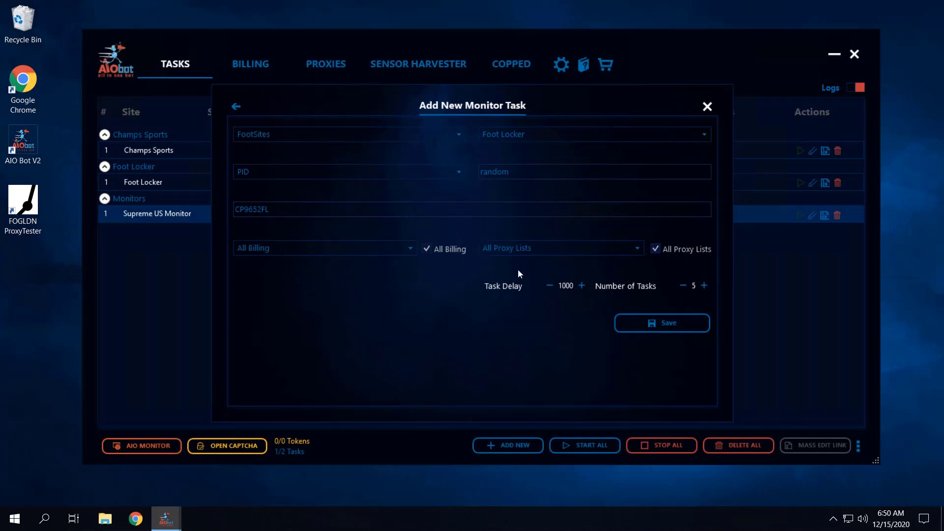
{"action": "double_click", "coordinate": [566, 286]}
{"action": "type", "text": "5000"}
{"action": "left_click", "coordinate": [668, 324]}
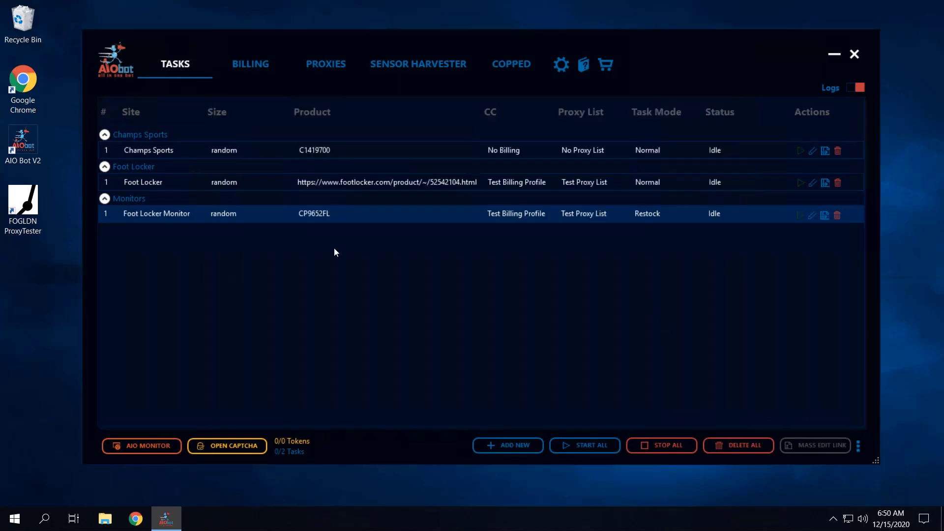